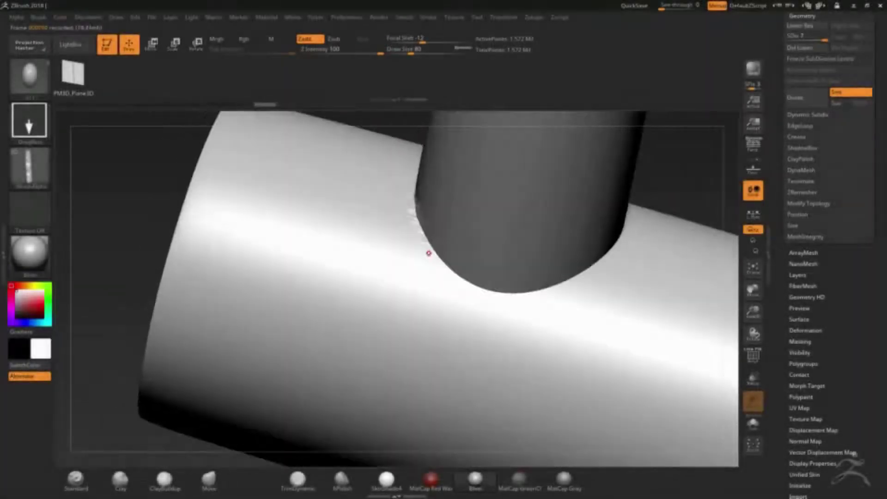
# Stamp weld marks along the large tube and its junction with the smaller tube
pyautogui.moveTo(146, 182); pyautogui.dragTo(358, 246)
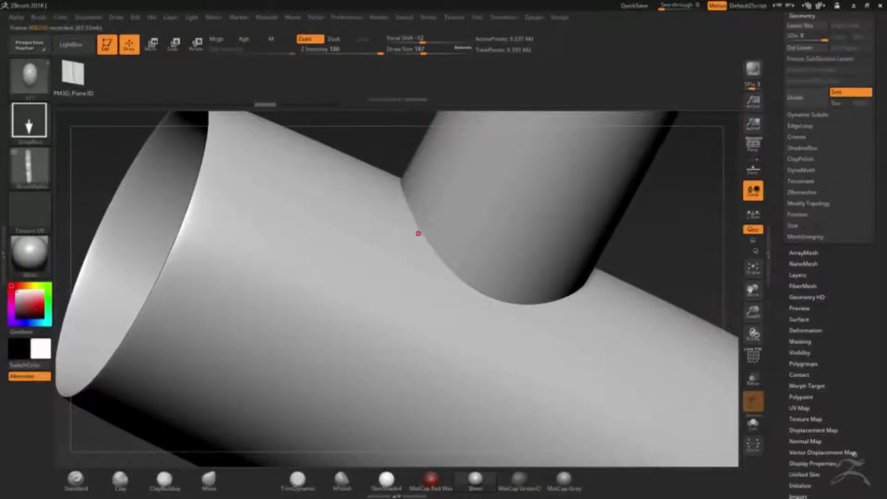
pyautogui.moveTo(416, 247); pyautogui.dragTo(652, 271)
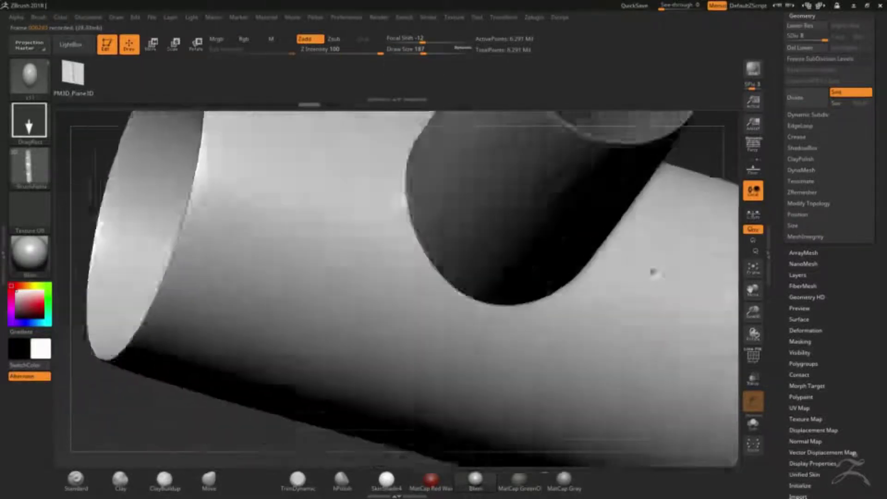
pyautogui.moveTo(305, 161)
pyautogui.mouseDown()
pyautogui.moveTo(303, 292)
pyautogui.moveTo(323, 259)
pyautogui.mouseUp()
pyautogui.moveTo(291, 315); pyautogui.dragTo(301, 287)
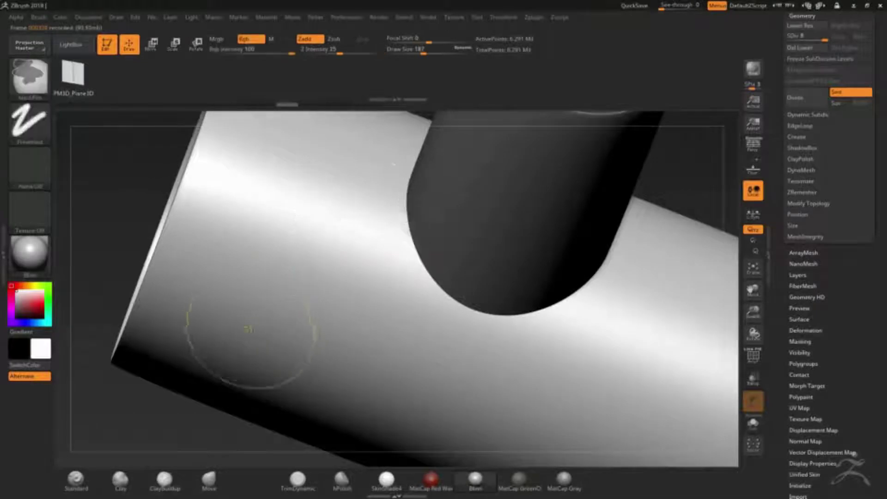
pyautogui.moveTo(424, 268)
pyautogui.mouseDown()
pyautogui.moveTo(152, 210)
pyautogui.moveTo(430, 278)
pyautogui.mouseUp()
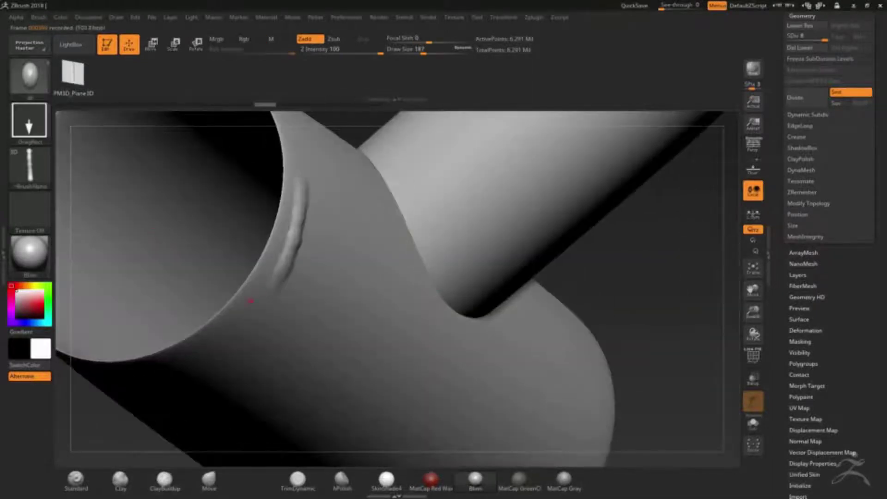
pyautogui.moveTo(212, 378)
pyautogui.mouseDown()
pyautogui.moveTo(545, 338)
pyautogui.moveTo(581, 317)
pyautogui.moveTo(510, 199)
pyautogui.mouseUp()
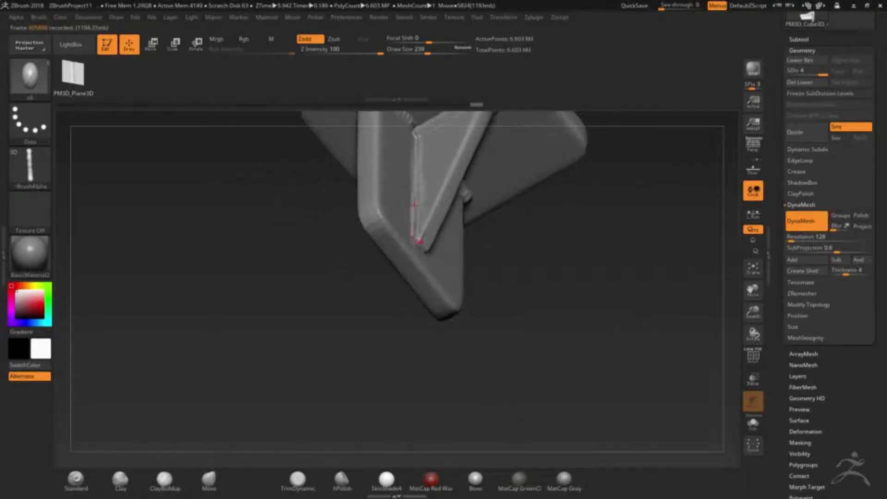
pyautogui.moveTo(586, 301)
pyautogui.mouseDown()
pyautogui.moveTo(638, 224)
pyautogui.moveTo(598, 258)
pyautogui.moveTo(634, 268)
pyautogui.mouseUp()
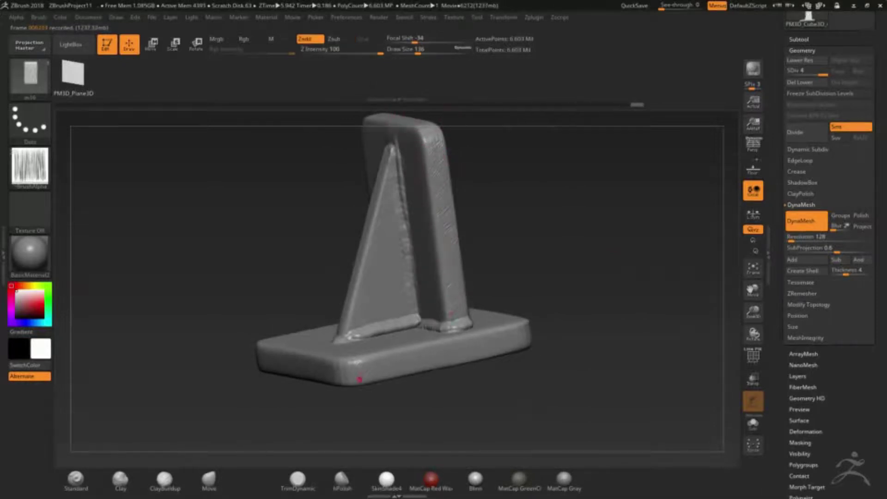
pyautogui.scroll(3, 364, 384)
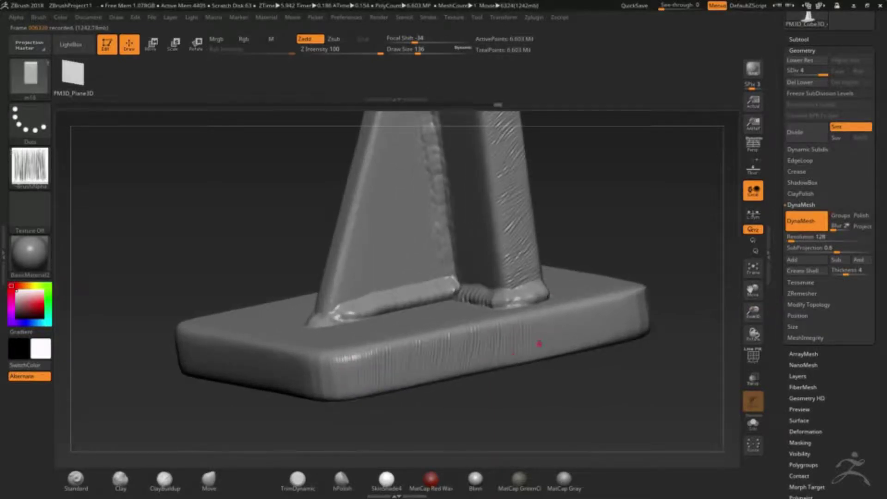
pyautogui.moveTo(641, 324); pyautogui.dragTo(411, 340)
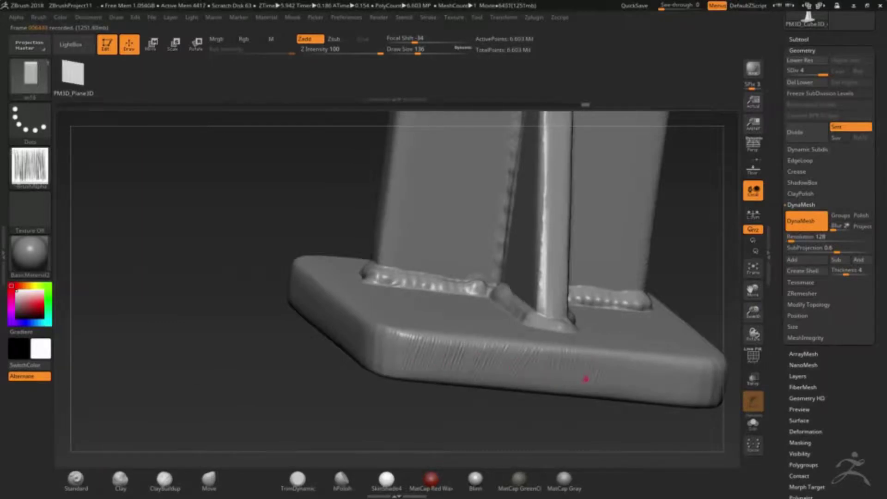
pyautogui.moveTo(674, 398); pyautogui.dragTo(638, 432)
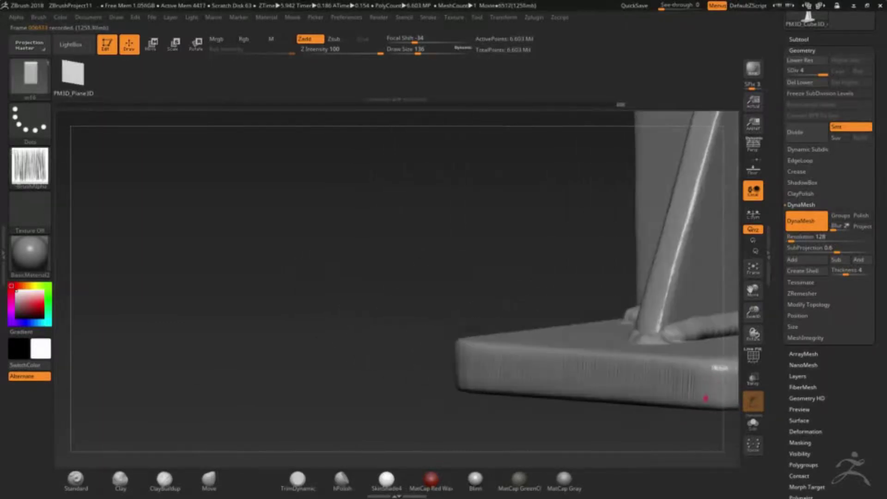
pyautogui.moveTo(704, 332); pyautogui.dragTo(422, 290)
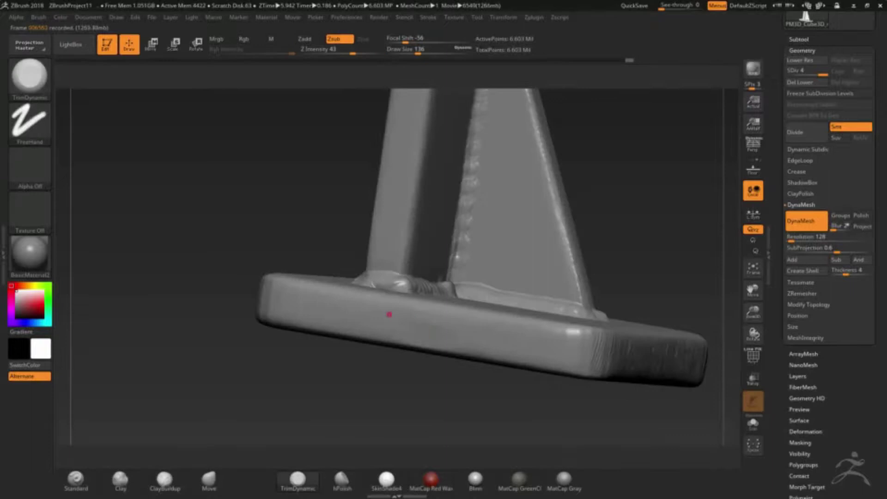
# Trim the base's front, left and lower front faces into uneven worn flats with TrimDynamic
pyautogui.moveTo(389, 315); pyautogui.dragTo(293, 293)
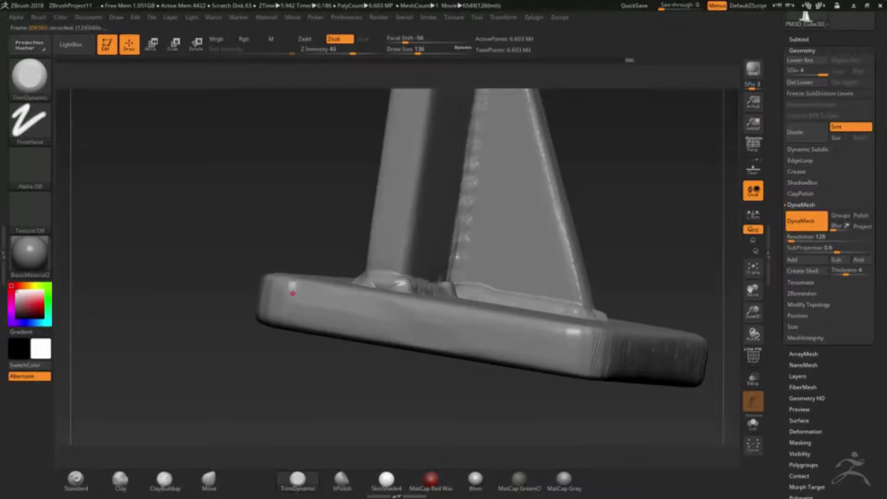
pyautogui.moveTo(323, 319); pyautogui.dragTo(407, 342)
pyautogui.moveTo(277, 301); pyautogui.dragTo(409, 333)
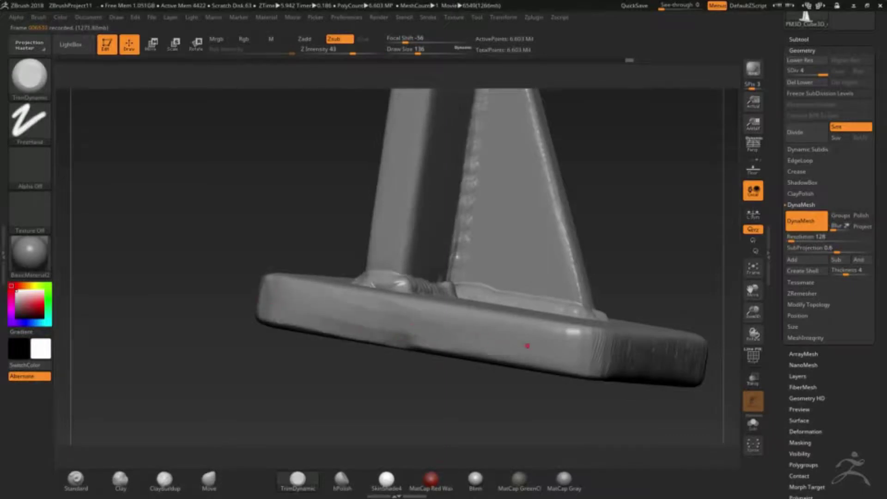
pyautogui.moveTo(481, 328); pyautogui.dragTo(569, 337)
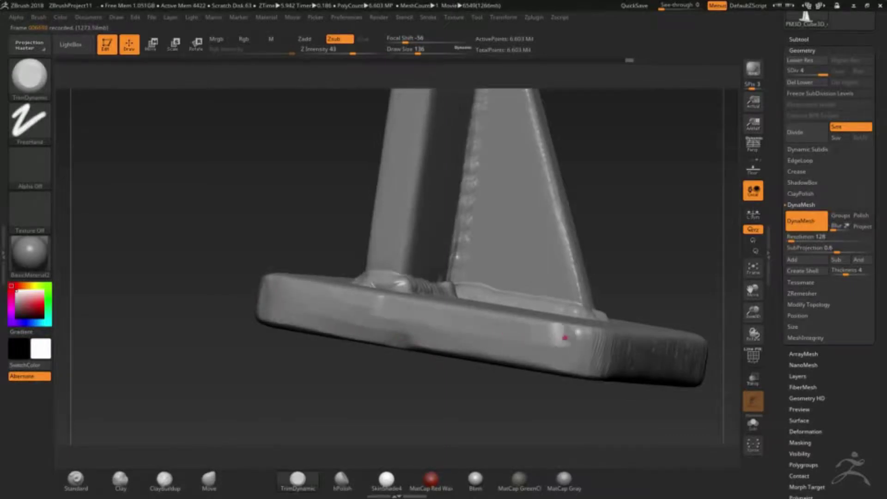
pyautogui.moveTo(268, 287)
pyautogui.mouseDown()
pyautogui.moveTo(317, 297)
pyautogui.moveTo(330, 315)
pyautogui.moveTo(561, 344)
pyautogui.mouseUp()
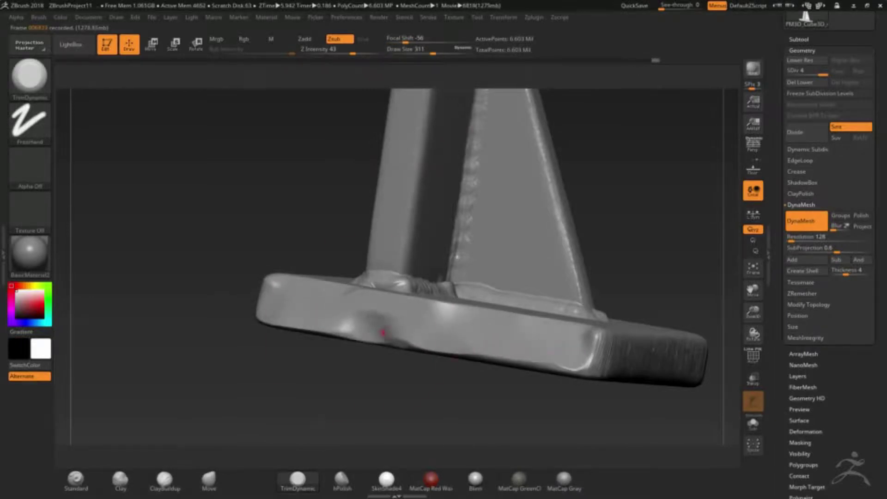
pyautogui.moveTo(75, 222); pyautogui.dragTo(420, 54)
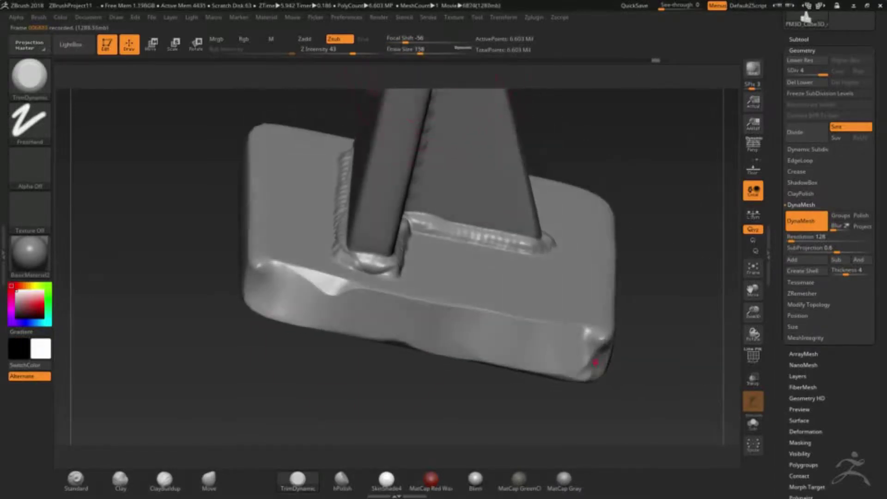
pyautogui.moveTo(497, 346)
pyautogui.mouseDown()
pyautogui.moveTo(278, 301)
pyautogui.moveTo(291, 286)
pyautogui.moveTo(340, 299)
pyautogui.mouseUp()
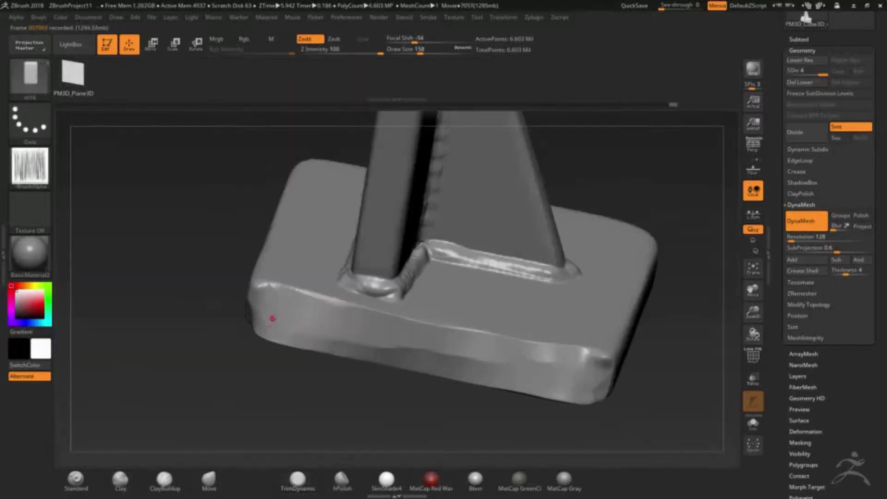
# Scratch the base's front face and pinch its top front edge into a sharper crease
pyautogui.moveTo(384, 354)
pyautogui.mouseDown()
pyautogui.moveTo(531, 388)
pyautogui.moveTo(393, 412)
pyautogui.moveTo(277, 404)
pyautogui.moveTo(178, 297)
pyautogui.moveTo(663, 255)
pyautogui.mouseUp()
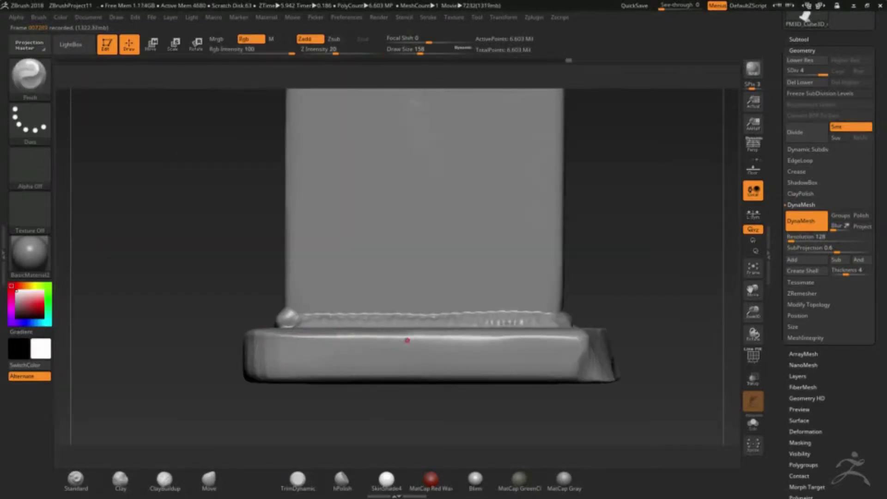
pyautogui.moveTo(407, 341); pyautogui.dragTo(577, 340)
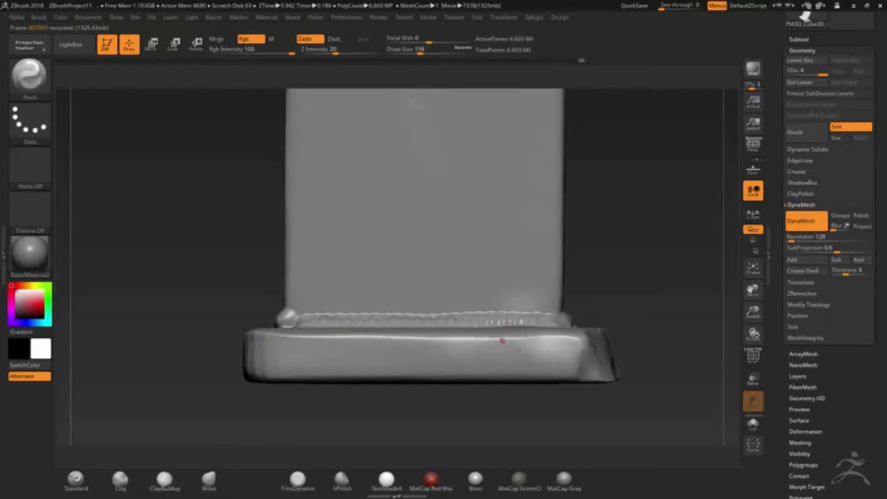
pyautogui.moveTo(464, 344); pyautogui.dragTo(260, 336)
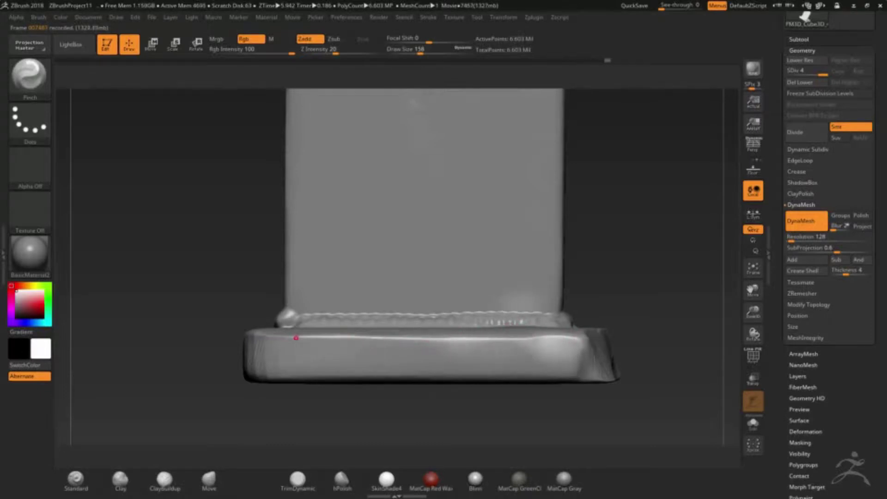
# Rework the base's lower front edge, viewed from a low angle
pyautogui.moveTo(407, 381); pyautogui.dragTo(556, 387)
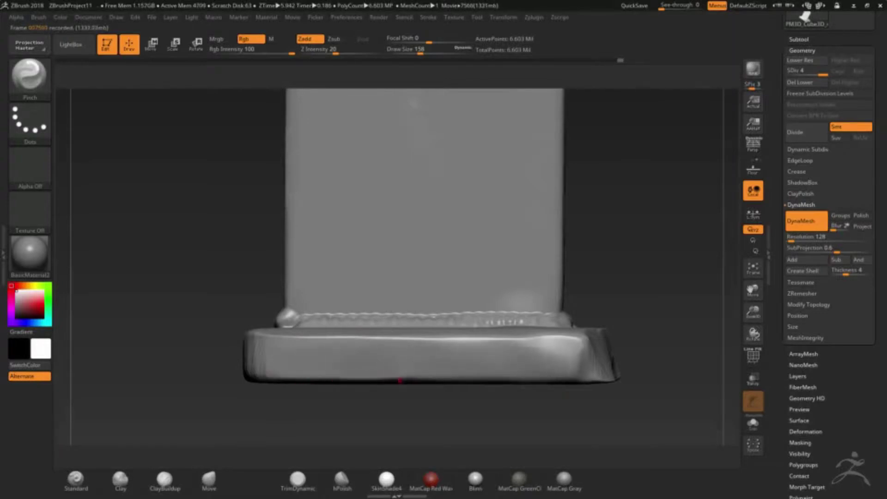
pyautogui.moveTo(456, 379); pyautogui.dragTo(578, 383)
pyautogui.moveTo(638, 366)
pyautogui.mouseDown()
pyautogui.moveTo(707, 271)
pyautogui.moveTo(653, 300)
pyautogui.mouseUp()
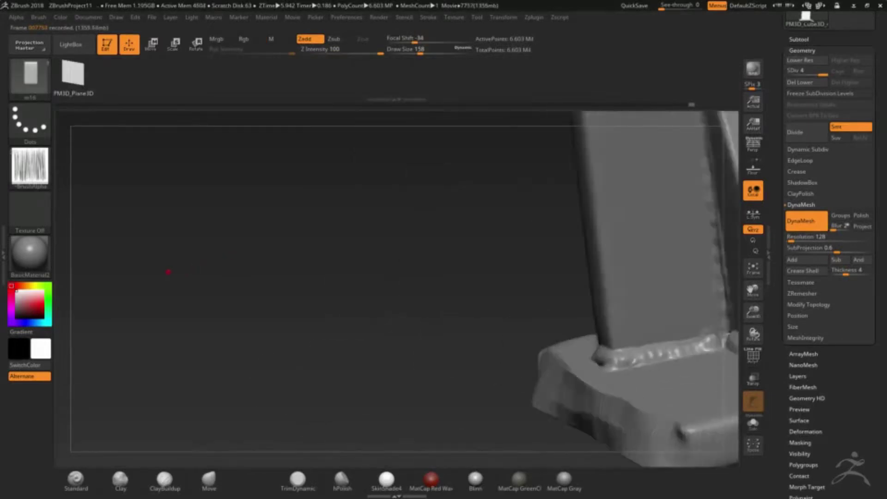
# Scratch fine lines along the upright plate's edge, orbiting to check them
pyautogui.moveTo(169, 273)
pyautogui.mouseDown()
pyautogui.moveTo(644, 368)
pyautogui.moveTo(662, 343)
pyautogui.moveTo(656, 210)
pyautogui.moveTo(691, 336)
pyautogui.moveTo(549, 155)
pyautogui.moveTo(298, 250)
pyautogui.moveTo(396, 397)
pyautogui.mouseUp()
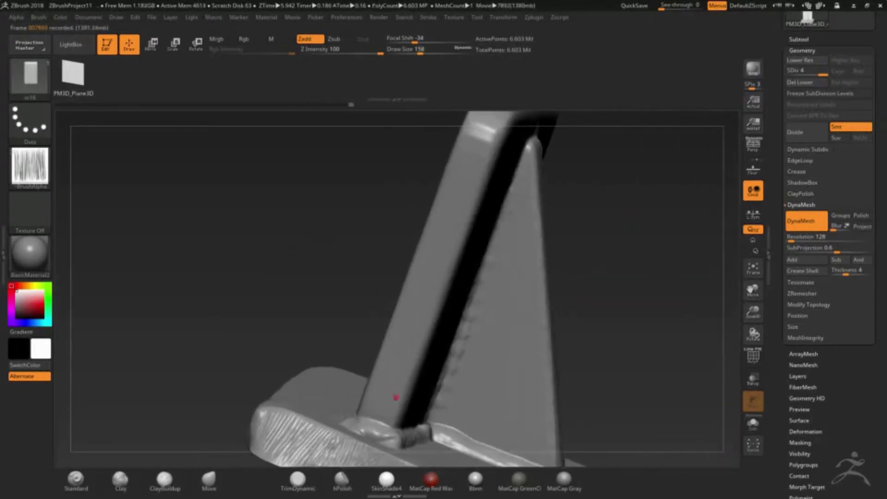
pyautogui.moveTo(459, 204)
pyautogui.mouseDown()
pyautogui.moveTo(284, 224)
pyautogui.moveTo(228, 200)
pyautogui.moveTo(671, 297)
pyautogui.moveTo(739, 304)
pyautogui.moveTo(456, 138)
pyautogui.mouseUp()
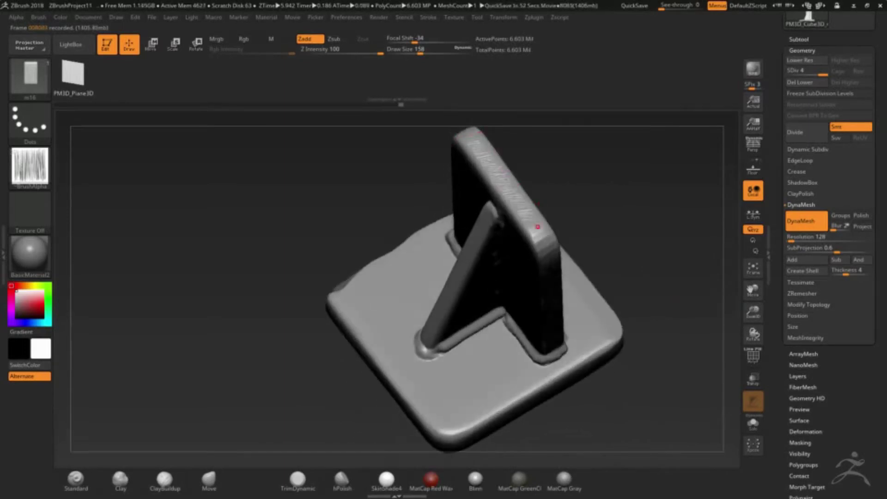
pyautogui.moveTo(539, 183)
pyautogui.mouseDown()
pyautogui.moveTo(673, 258)
pyautogui.moveTo(659, 265)
pyautogui.moveTo(698, 290)
pyautogui.moveTo(666, 295)
pyautogui.mouseUp()
pyautogui.moveTo(730, 282); pyautogui.dragTo(607, 271)
# Switch to the Pinch brush (B, P, I) and orbit to a low front view
pyautogui.press('b')
pyautogui.press('p')
pyautogui.press('i')
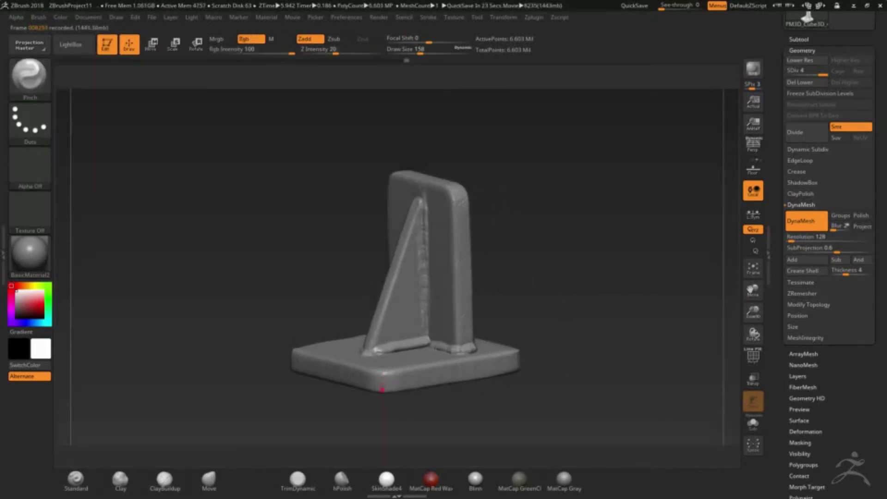
pyautogui.moveTo(382, 387)
pyautogui.mouseDown()
pyautogui.moveTo(564, 394)
pyautogui.moveTo(594, 376)
pyautogui.mouseUp()
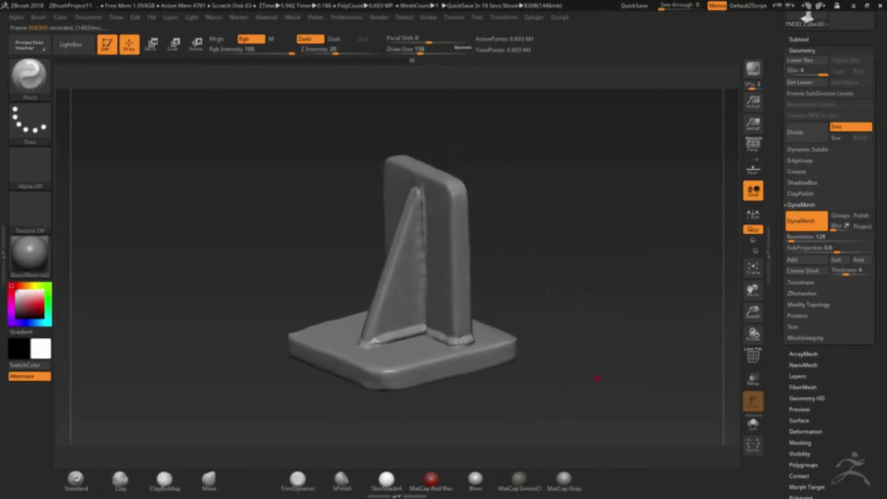
pyautogui.moveTo(613, 250); pyautogui.dragTo(633, 238)
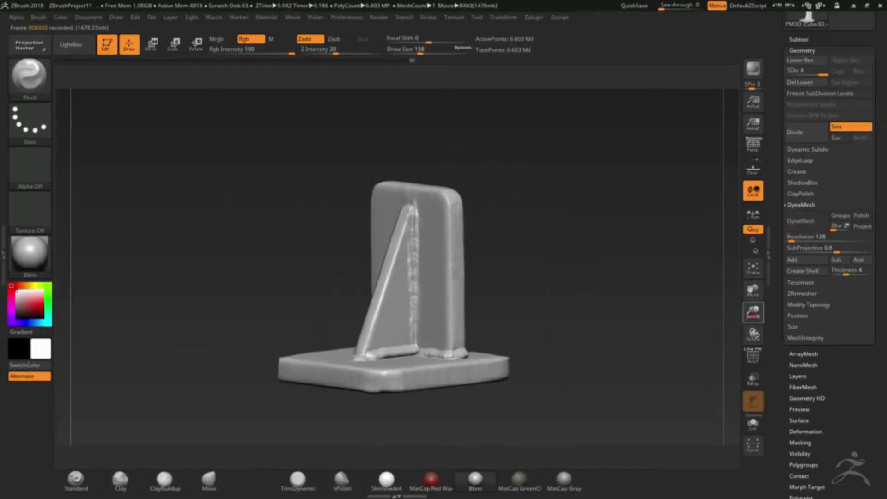
# Preview the bracket in Gold, MAH_Shiny and ReflectedMap materials, orbiting to inspect each
pyautogui.click(29, 253)
pyautogui.click(209, 256)
pyautogui.moveTo(209, 257); pyautogui.dragTo(655, 270)
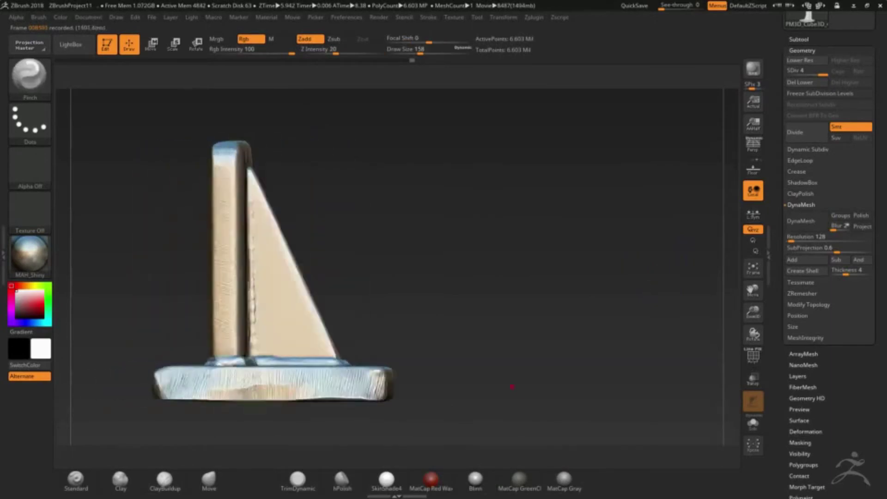
pyautogui.click(29, 257)
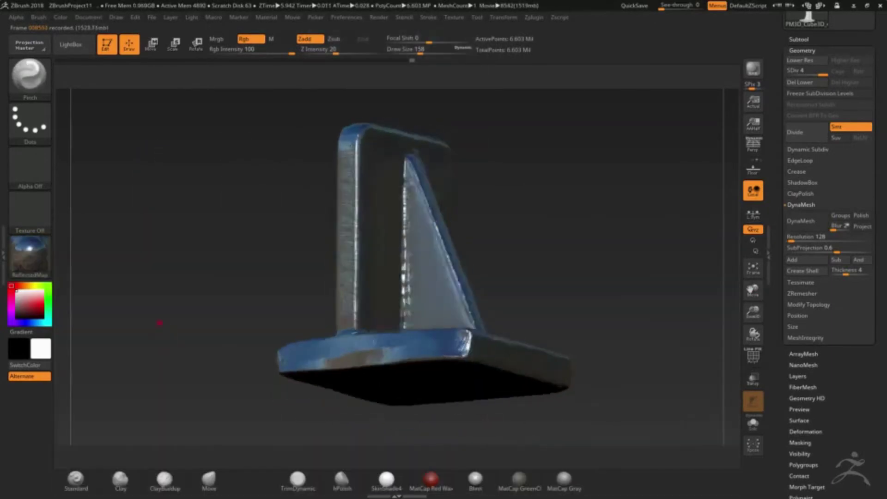
pyautogui.moveTo(164, 360)
pyautogui.mouseDown()
pyautogui.moveTo(751, 290)
pyautogui.moveTo(607, 308)
pyautogui.moveTo(544, 376)
pyautogui.mouseUp()
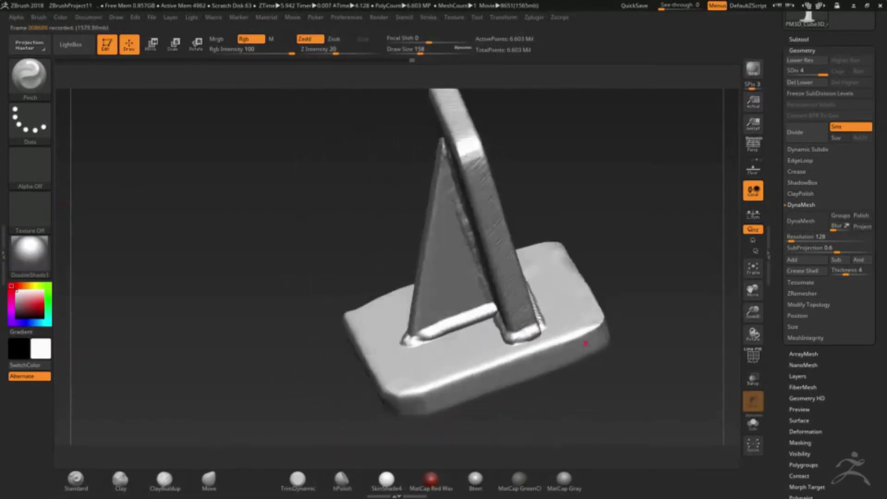